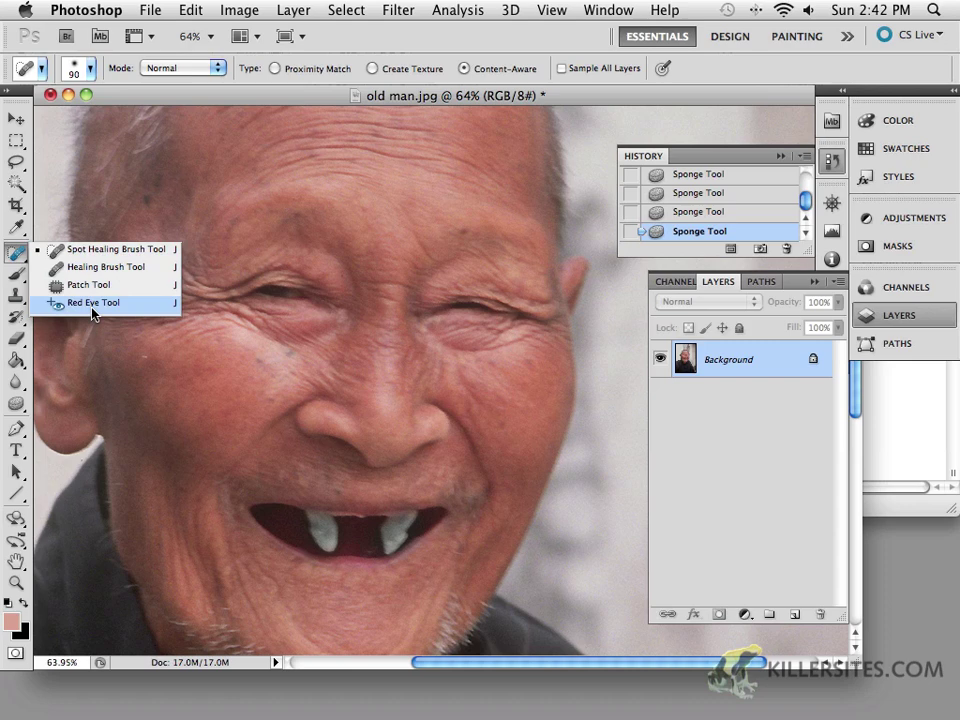
Remove the dark spot on the cheek below the eye and a lower-cheek blemish with the Spot Healing Brush at size 50
left_click(82, 253)
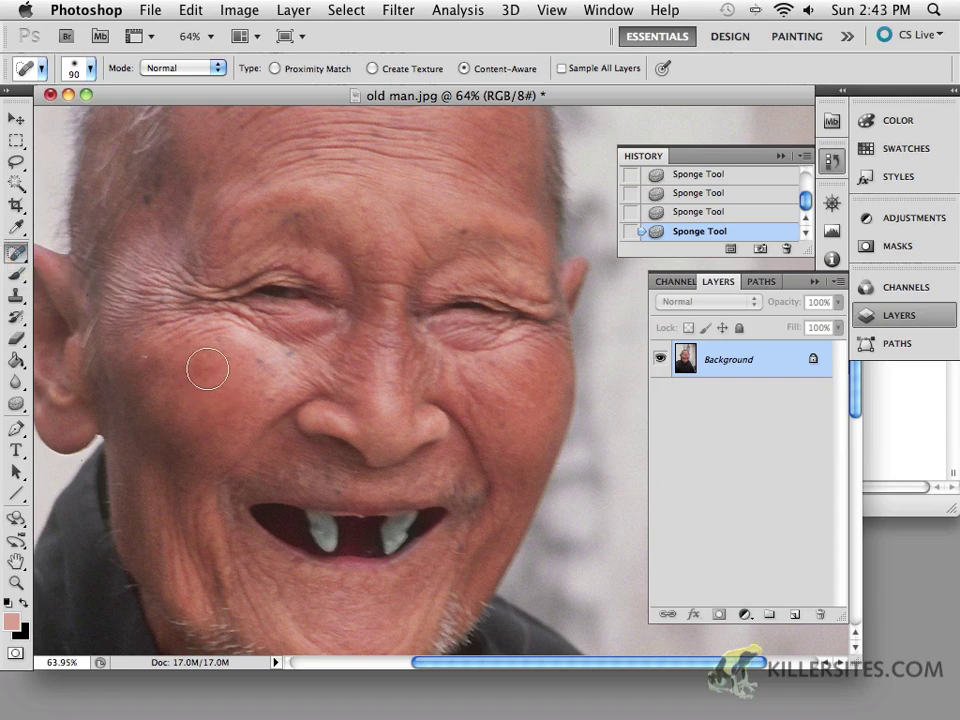
key("bracketleft")
key("bracketleft")
key("bracketleft")
key("bracketleft")
left_click(258, 360)
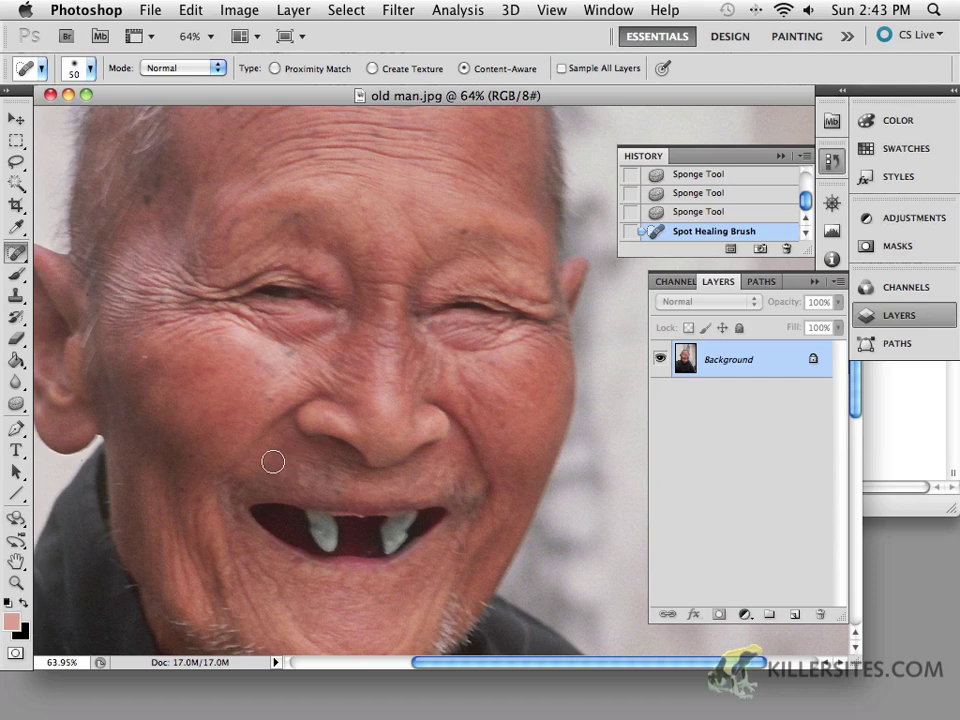
left_click(191, 456)
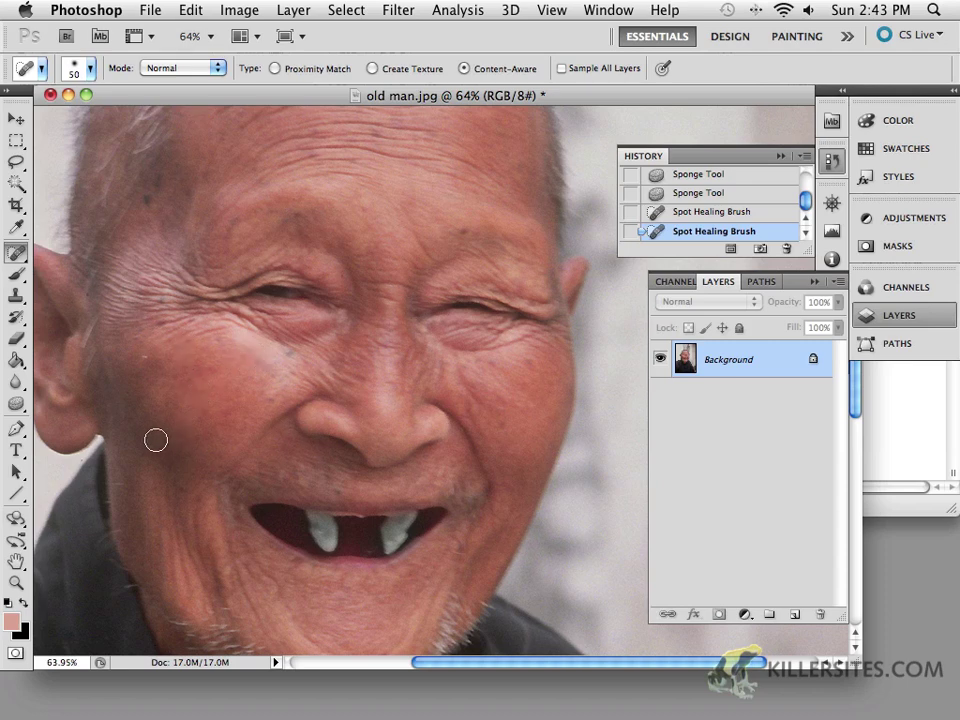
Lasso the small wrinkled area on the upper cheek just below the outer corner of the eye
left_click(22, 258)
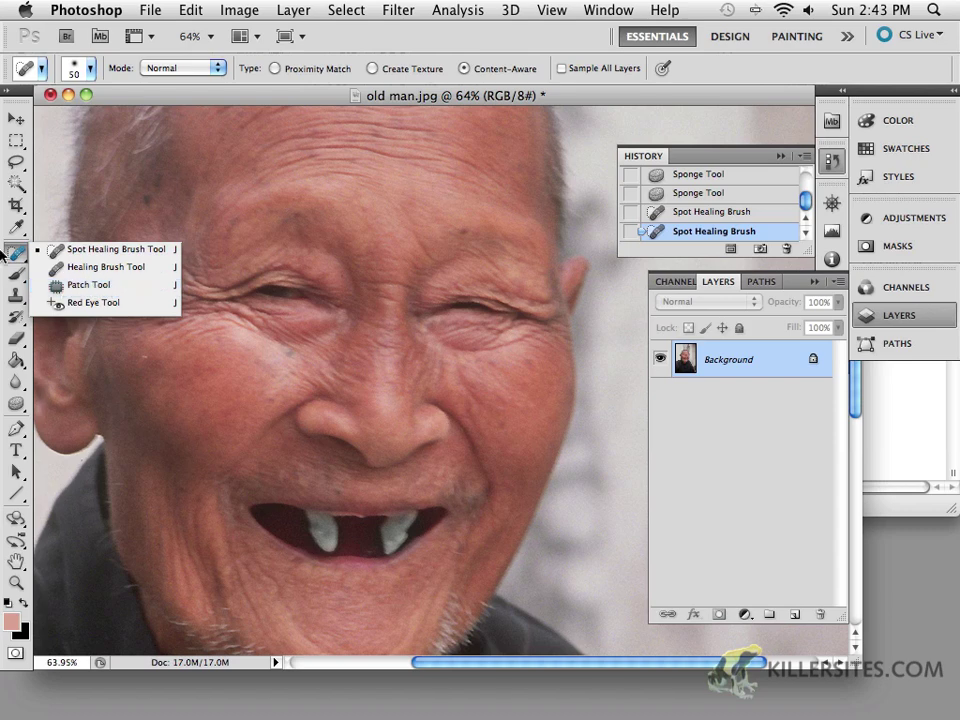
left_click(18, 256)
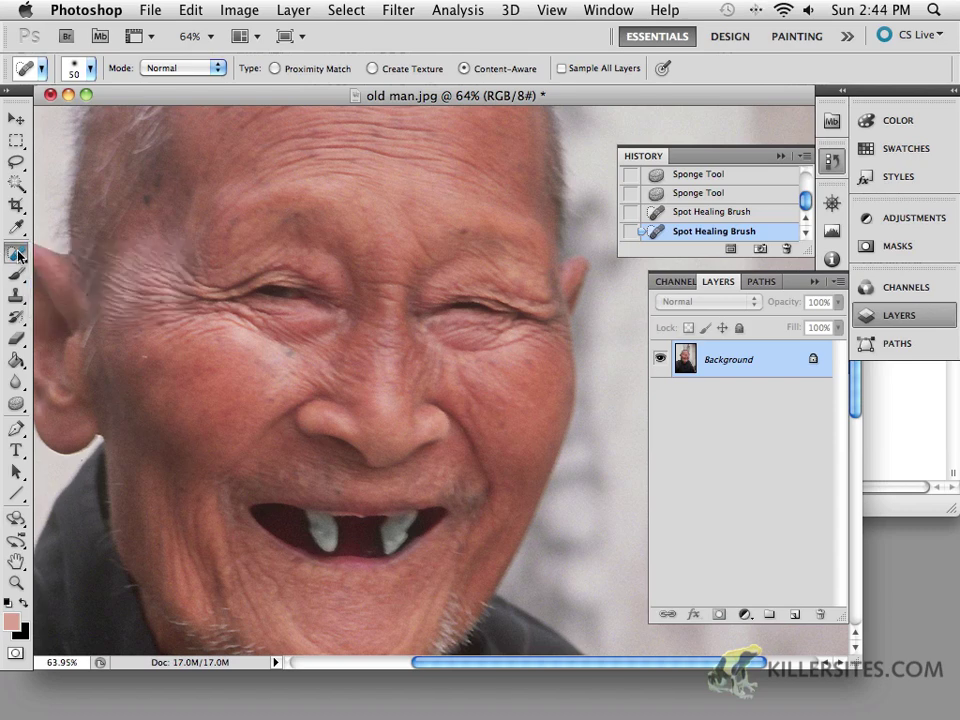
left_click(16, 168)
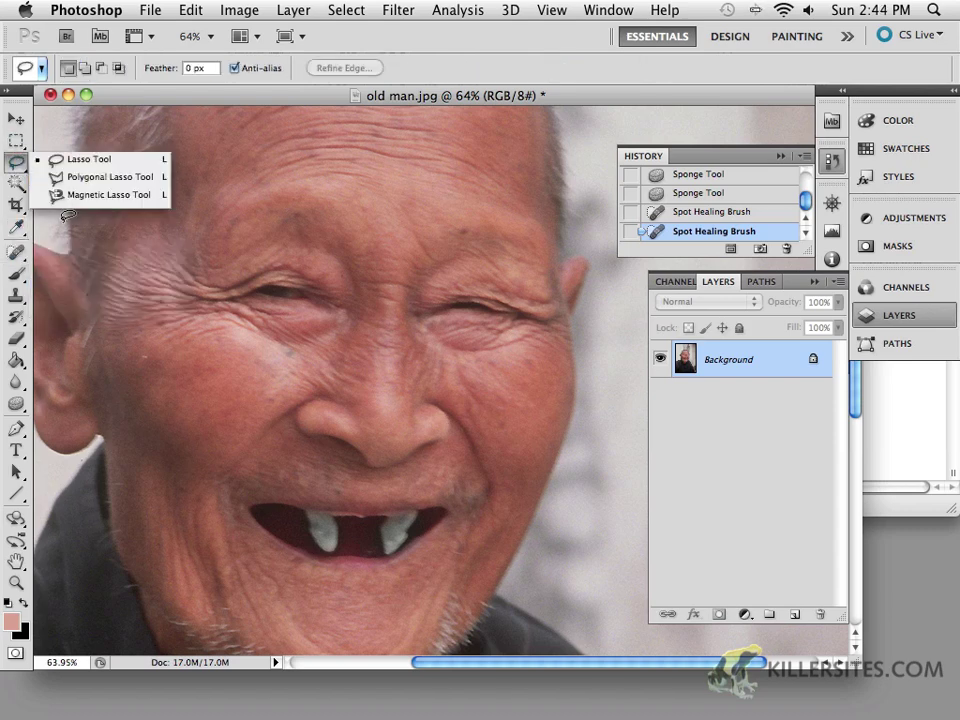
left_click(58, 158)
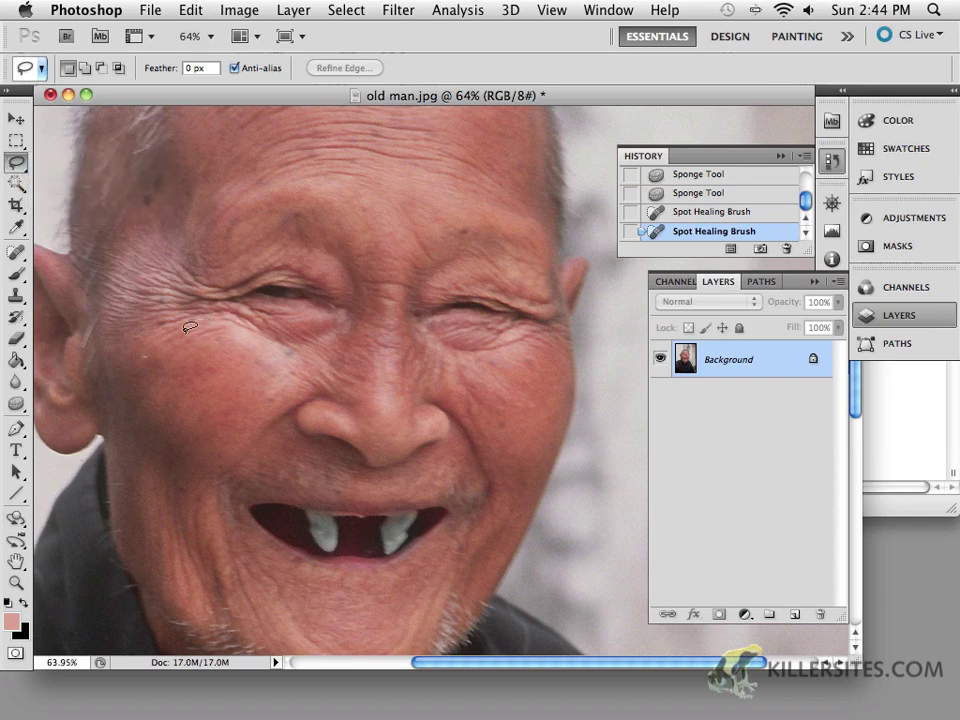
left_click(20, 586)
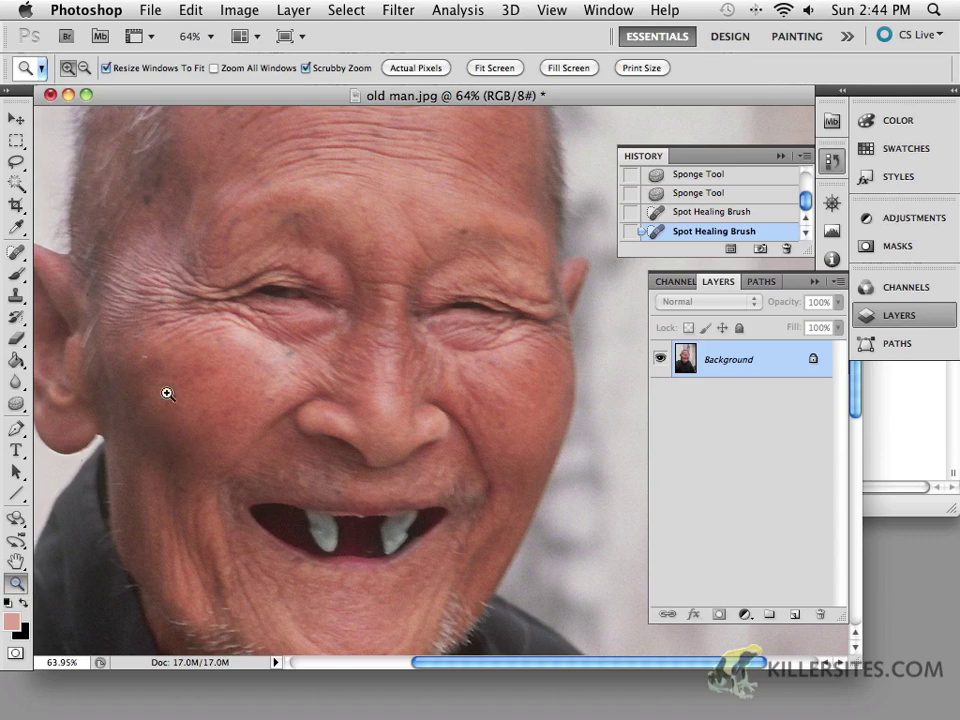
left_click_drag(197, 345, 254, 344)
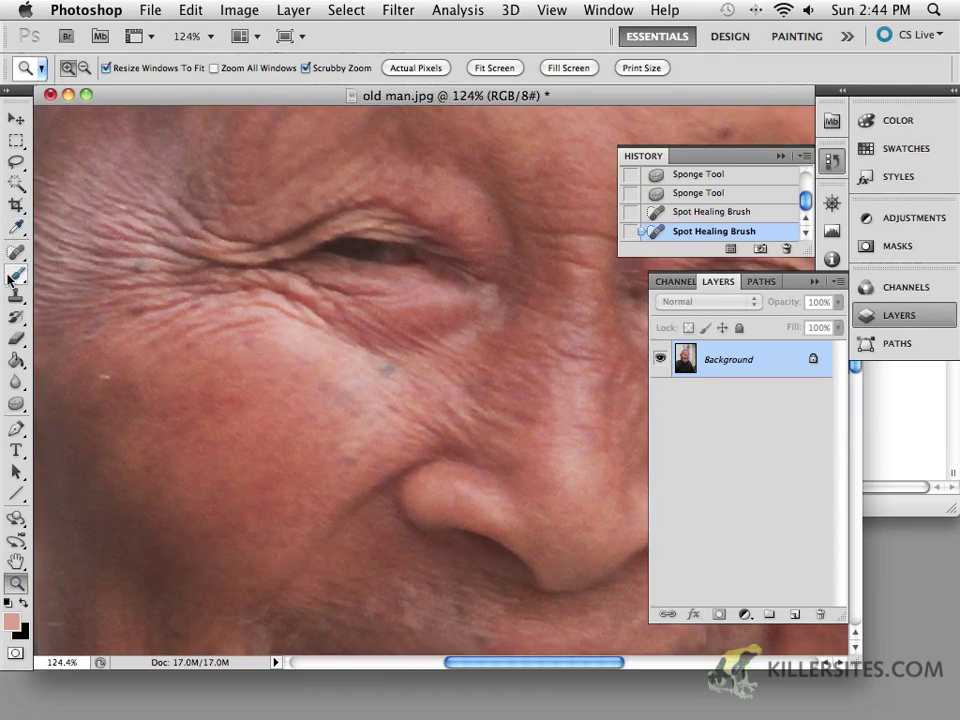
left_click(16, 162)
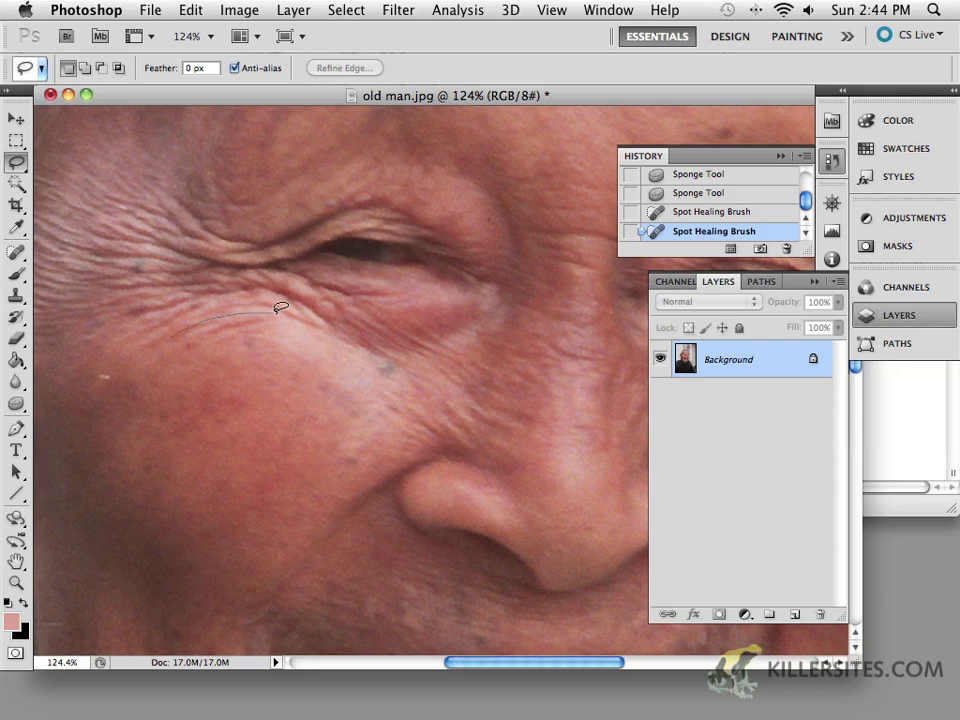
mouse_move(276, 313)
left_mouse_down()
mouse_move(286, 317)
mouse_move(234, 344)
mouse_move(176, 330)
left_mouse_up()
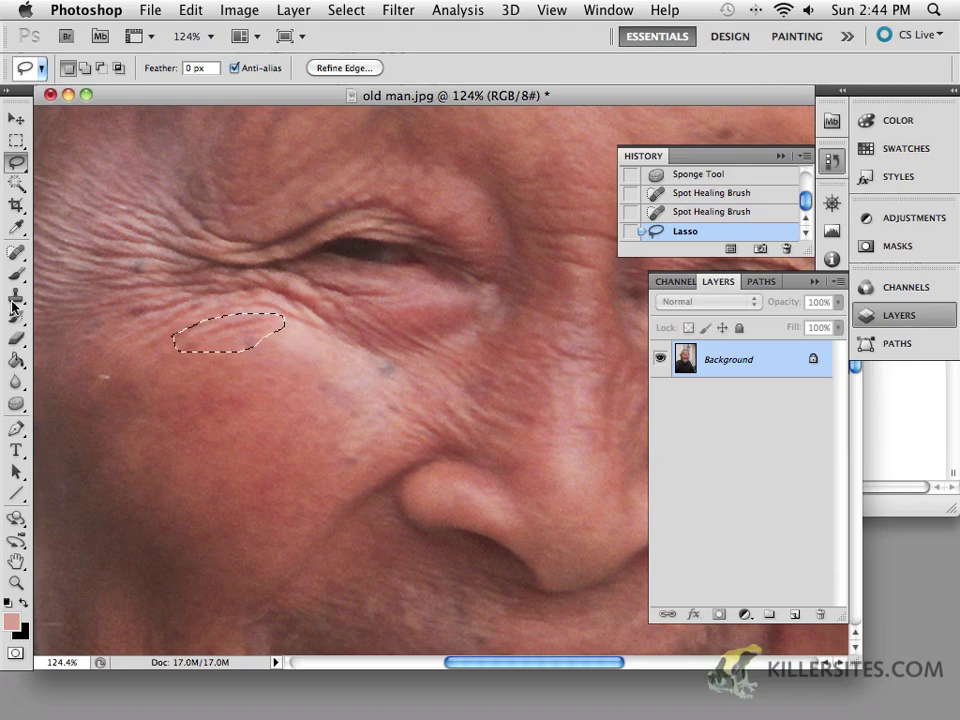
Patch the lassoed cheek wrinkles with smoother skin from just beneath them using the Patch Tool, and clear the selection
left_click(17, 255)
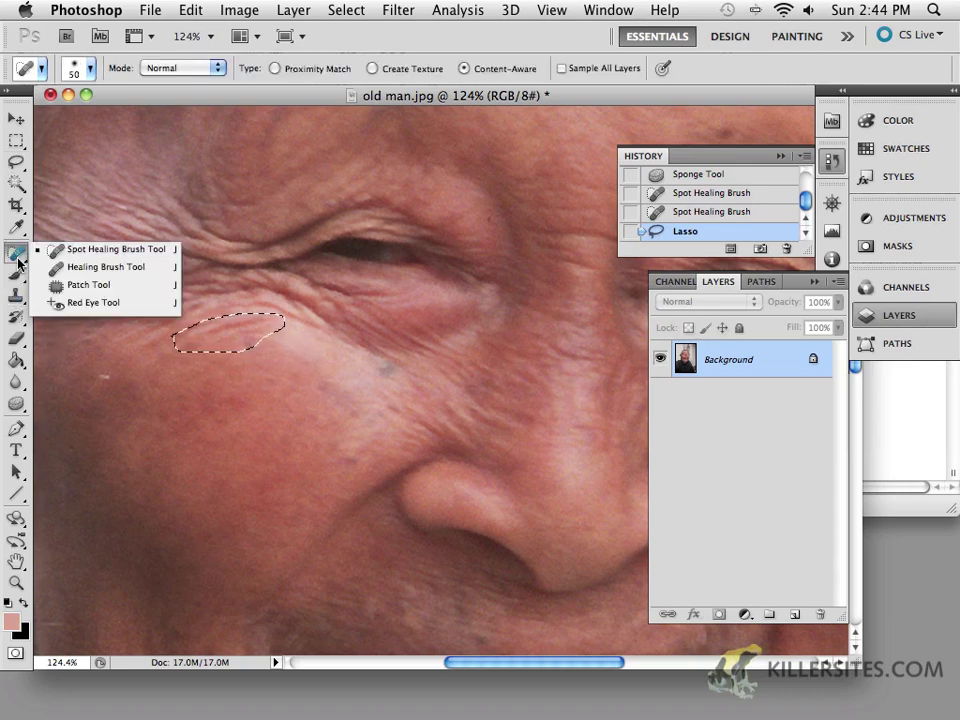
left_click(63, 287)
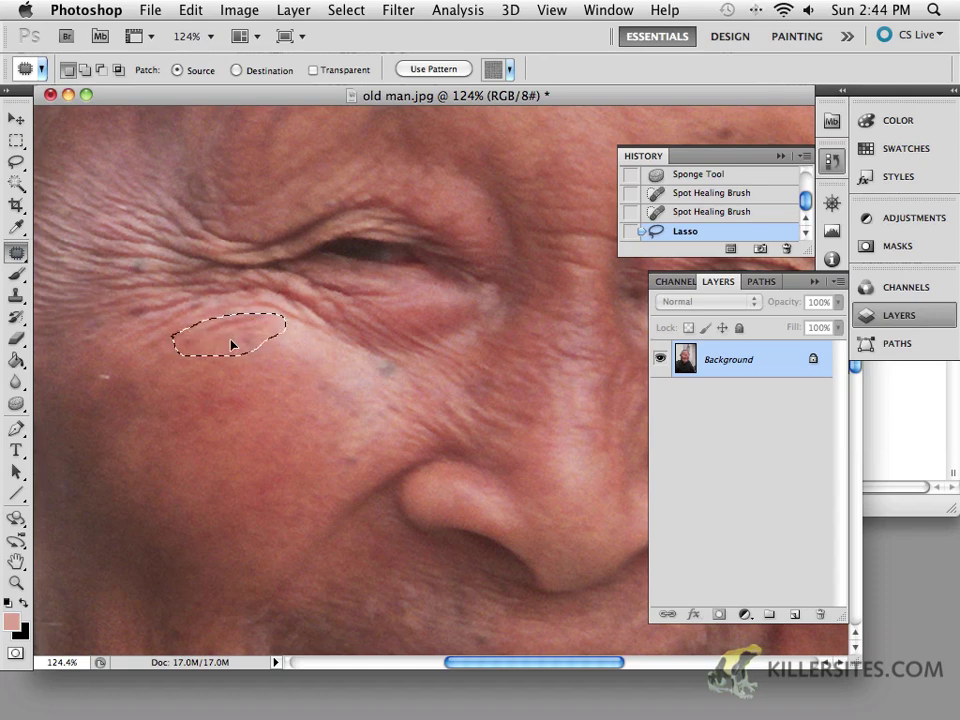
mouse_move(231, 345)
left_mouse_down()
mouse_move(259, 377)
mouse_move(281, 377)
mouse_move(274, 364)
mouse_move(285, 373)
mouse_move(285, 365)
left_mouse_up()
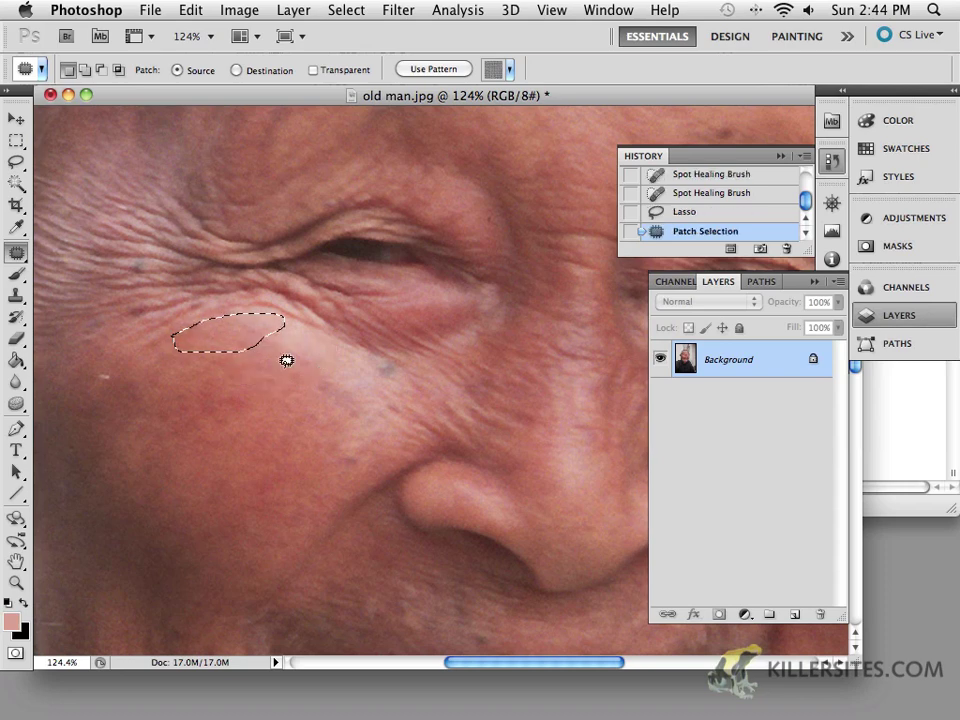
left_click(165, 400)
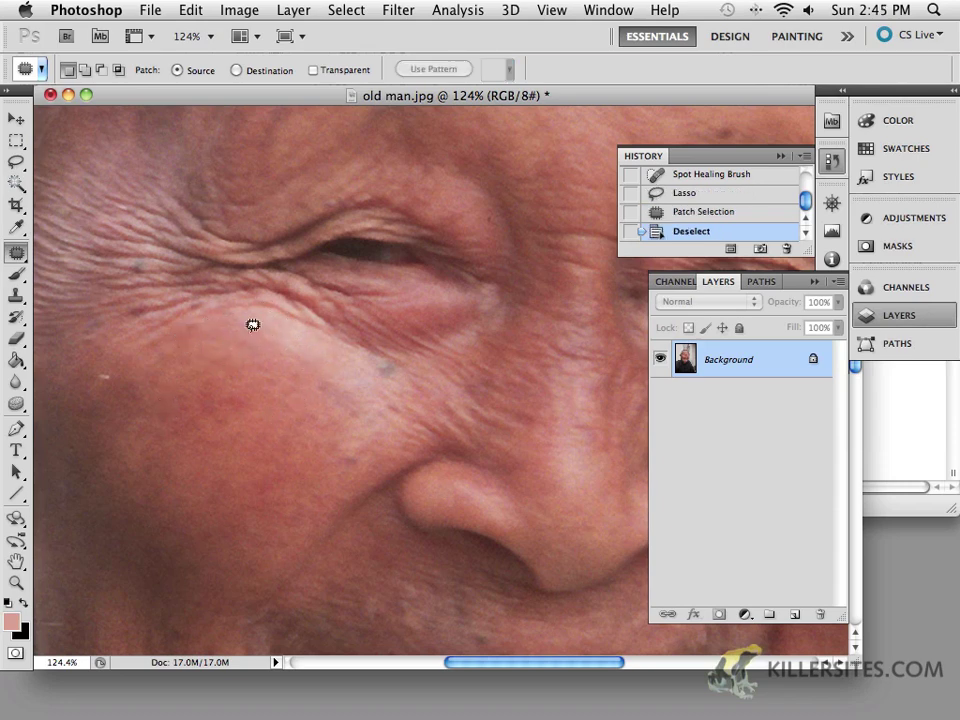
Revert the image to its saved version to compare it with the retouched one, and undo the revert
left_click(147, 11)
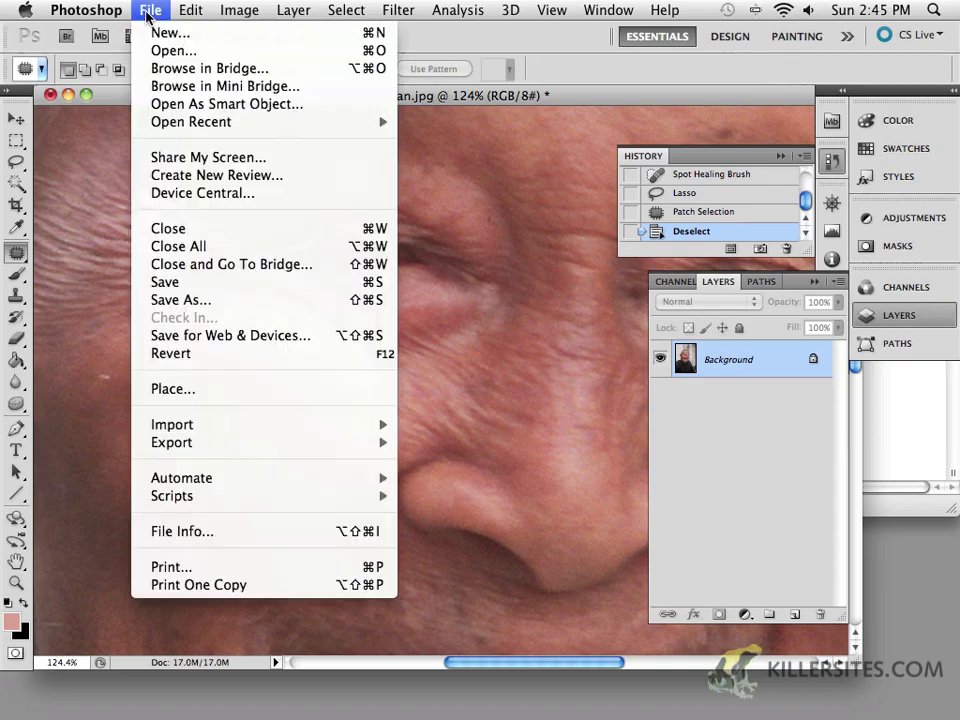
left_click(201, 355)
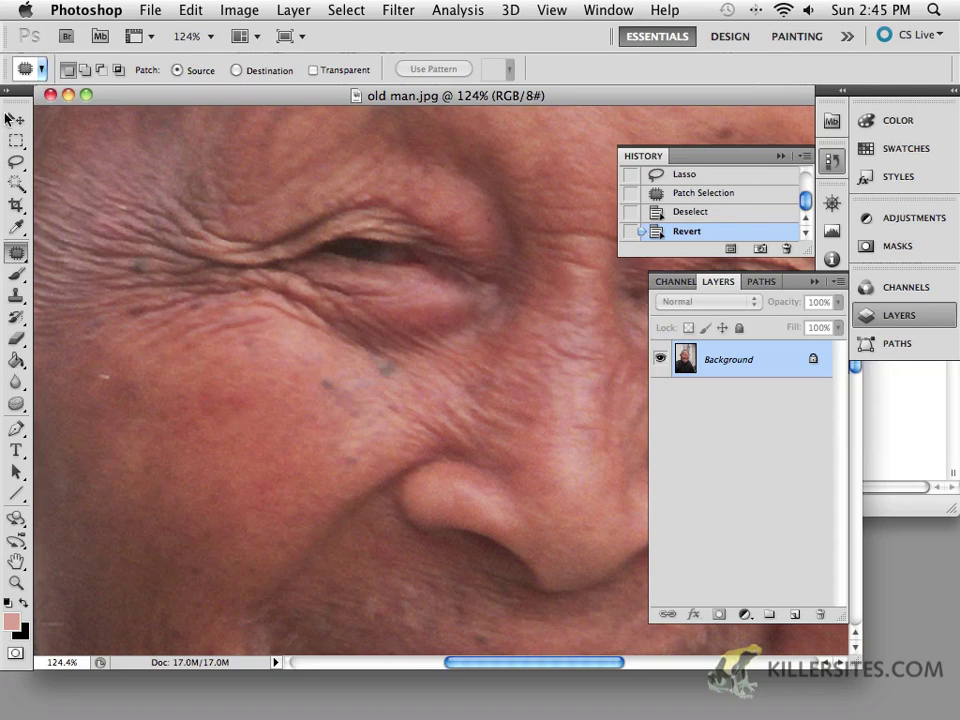
left_click(15, 119)
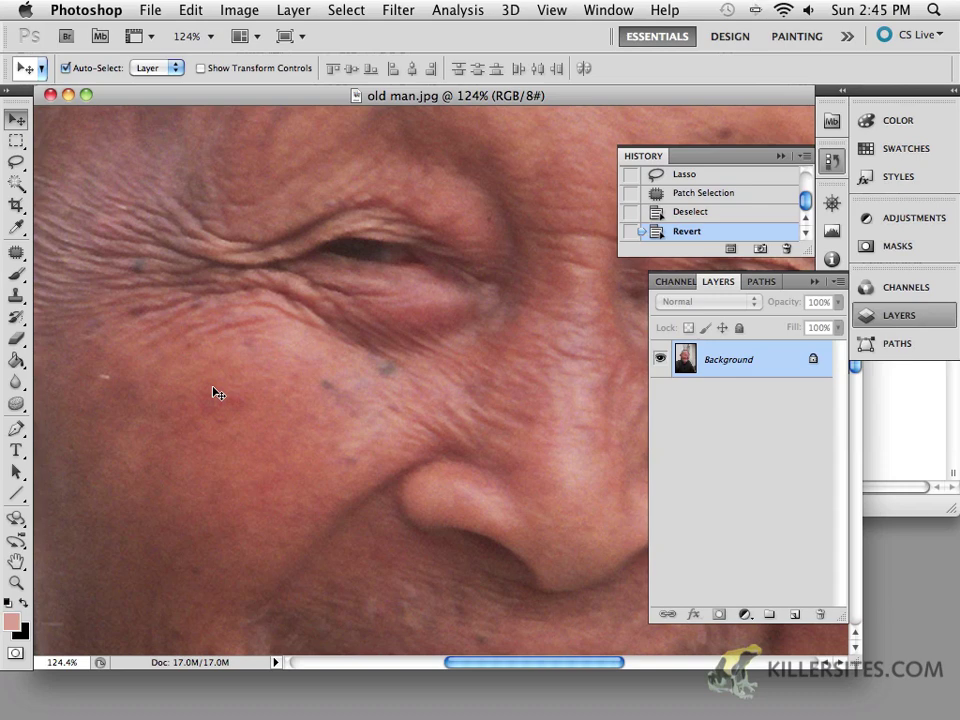
key("super+z")
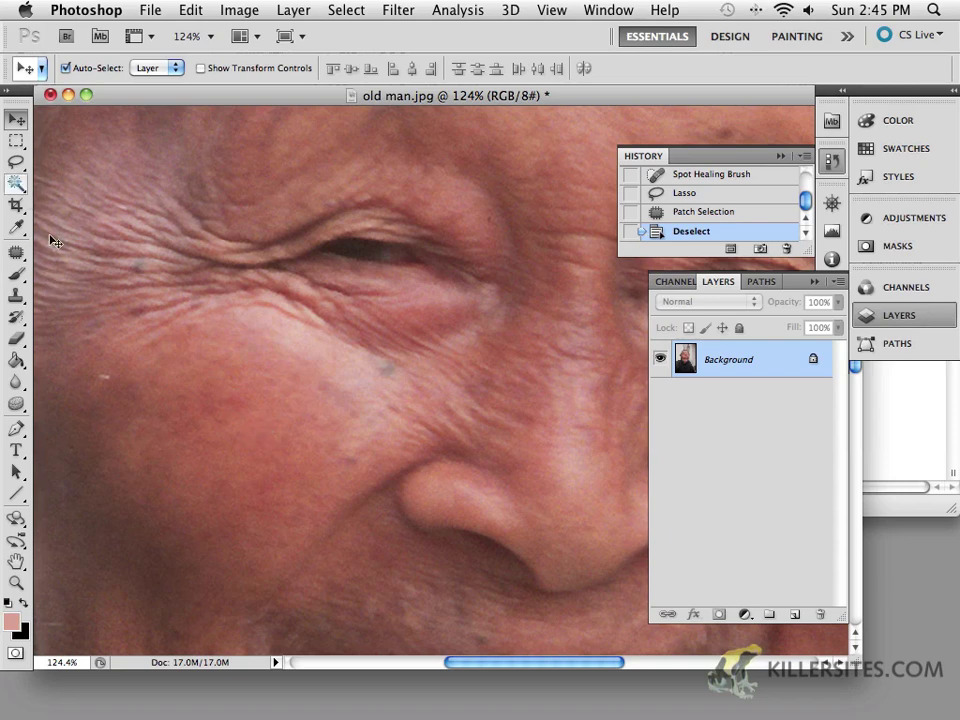
Lasso the large crow's-feet area between the temple and the outer corner of the eye
left_click_drag(47, 236, 139, 313)
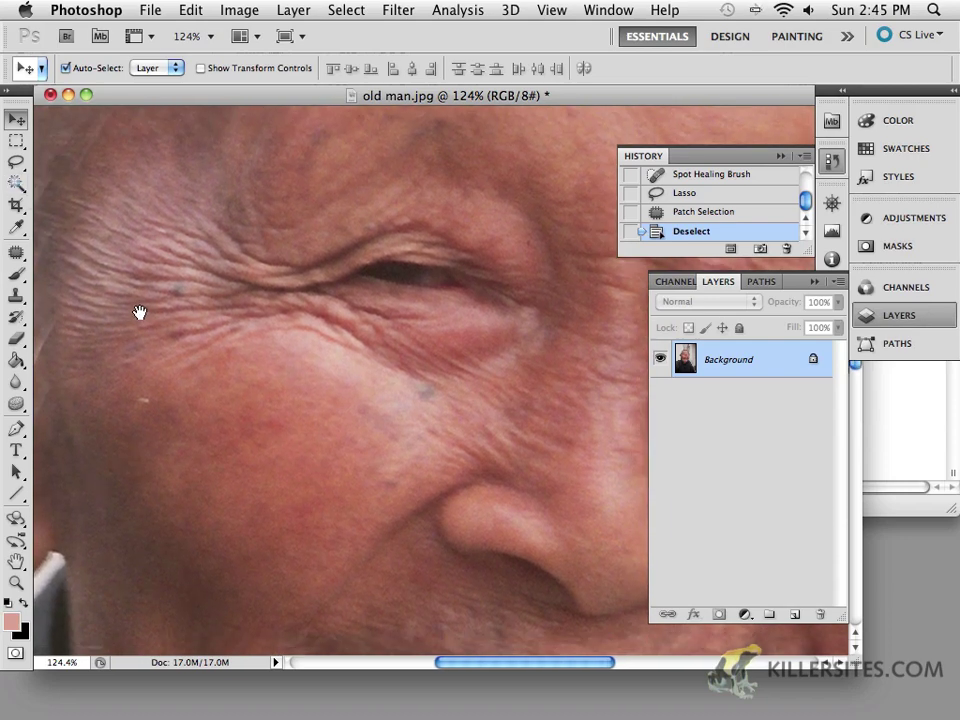
left_click(17, 161)
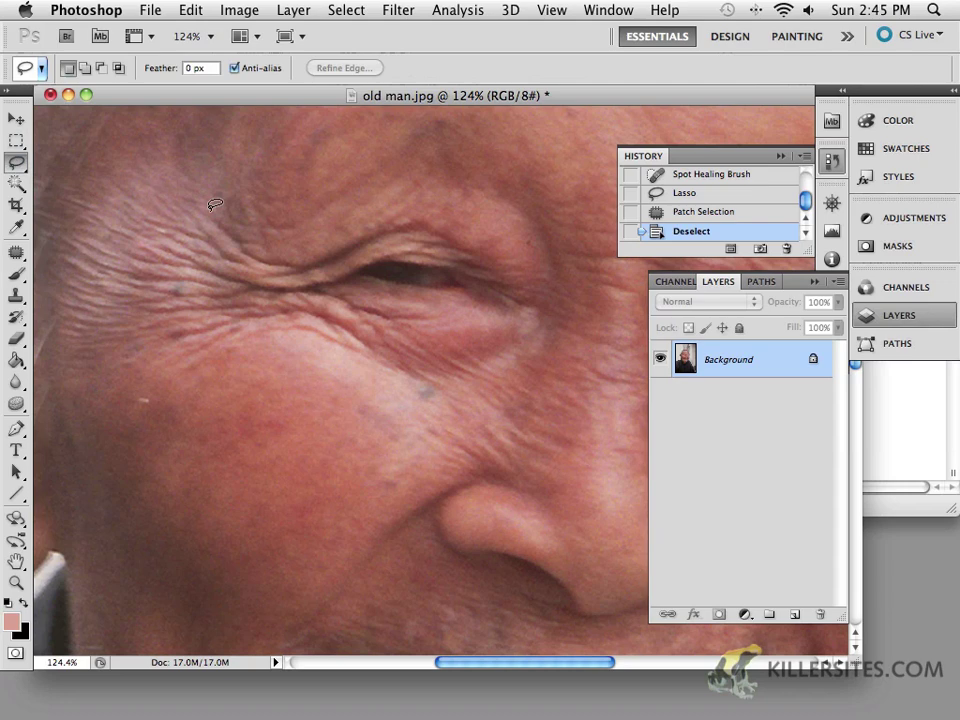
right_click(272, 266)
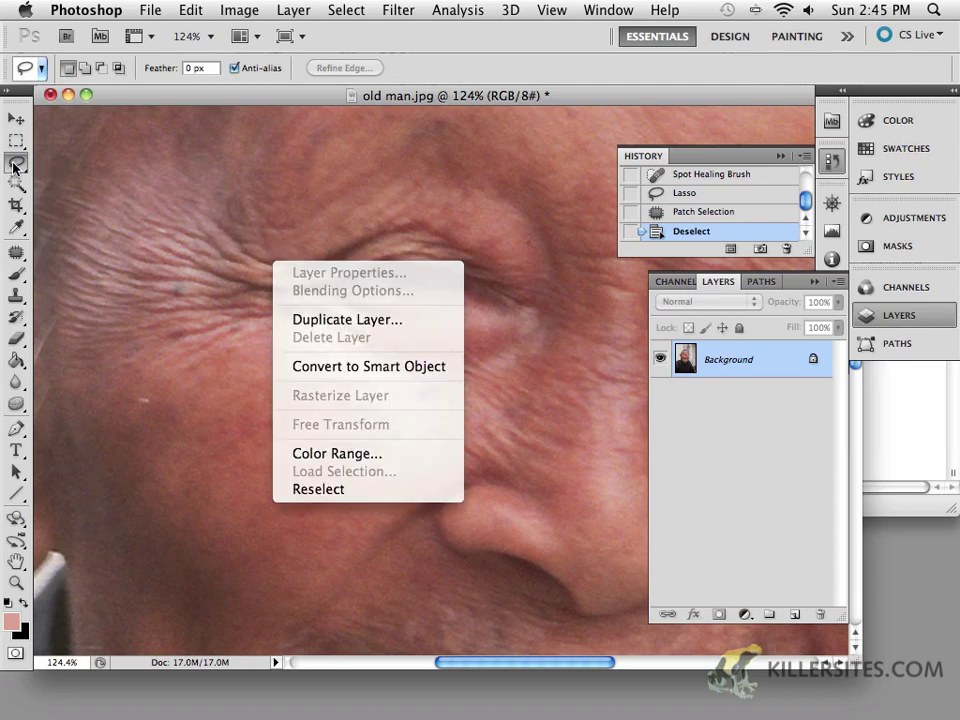
left_click(169, 166)
mouse_move(217, 197)
left_mouse_down()
mouse_move(116, 209)
mouse_move(91, 260)
mouse_move(40, 320)
mouse_move(89, 379)
mouse_move(187, 352)
mouse_move(241, 308)
mouse_move(270, 248)
left_mouse_up()
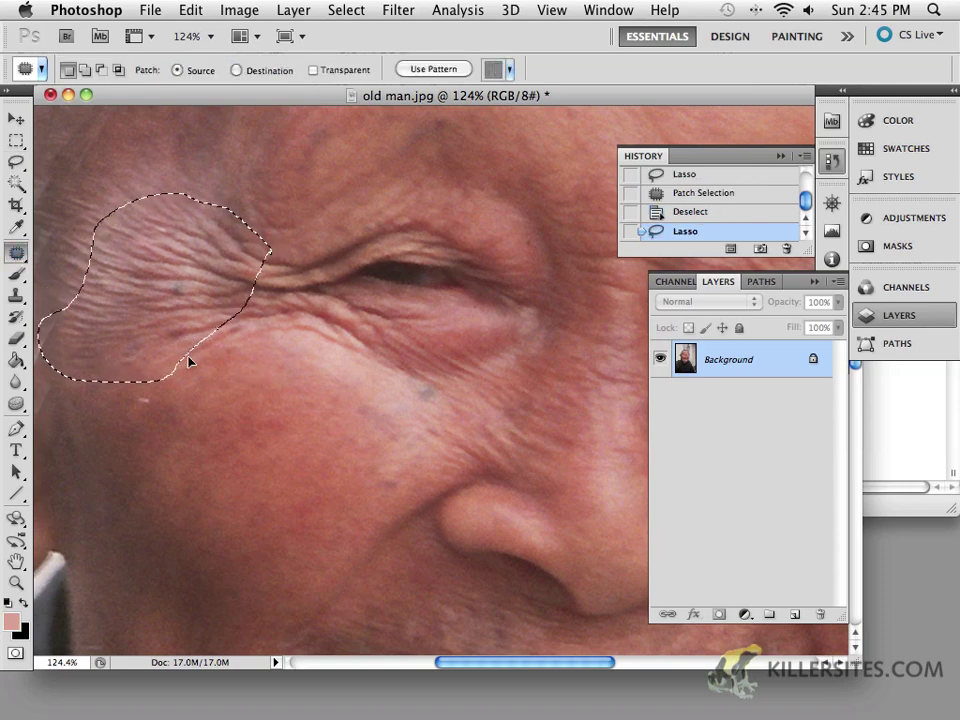
Try to patch the lassoed crow's-feet with smooth skin from the middle of the cheek, and clear the selection
left_click_drag(190, 352, 274, 469)
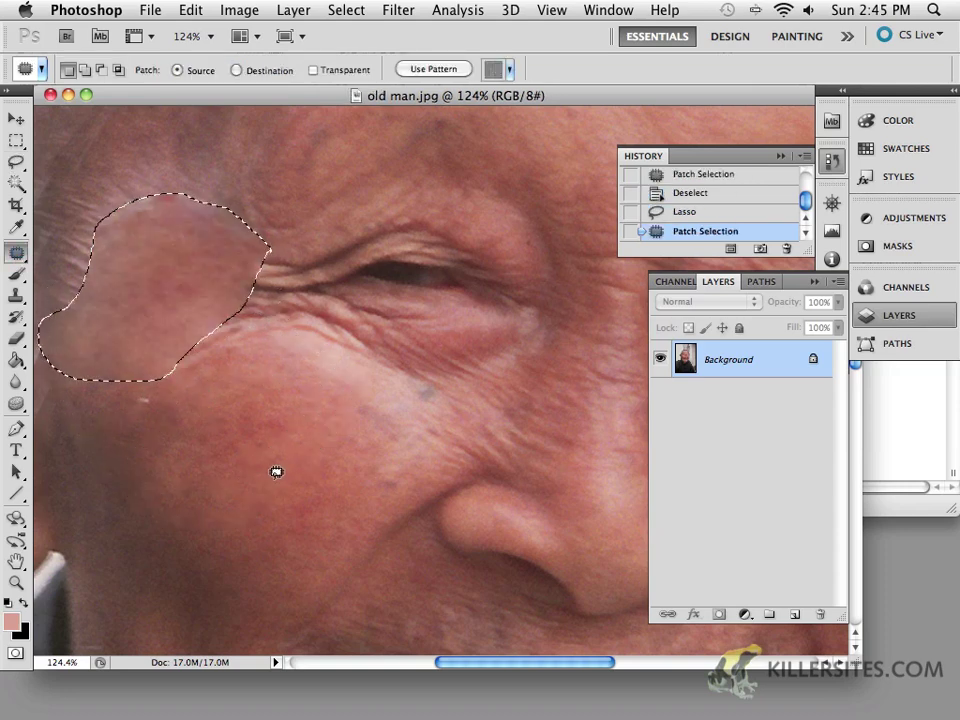
left_click(16, 119)
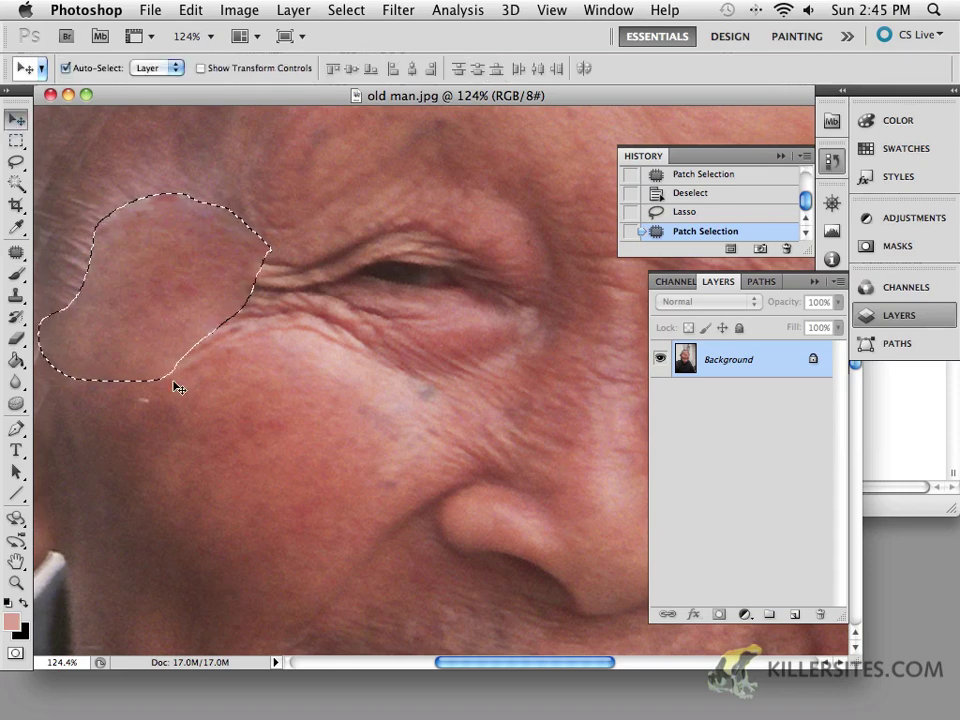
key("super+d")
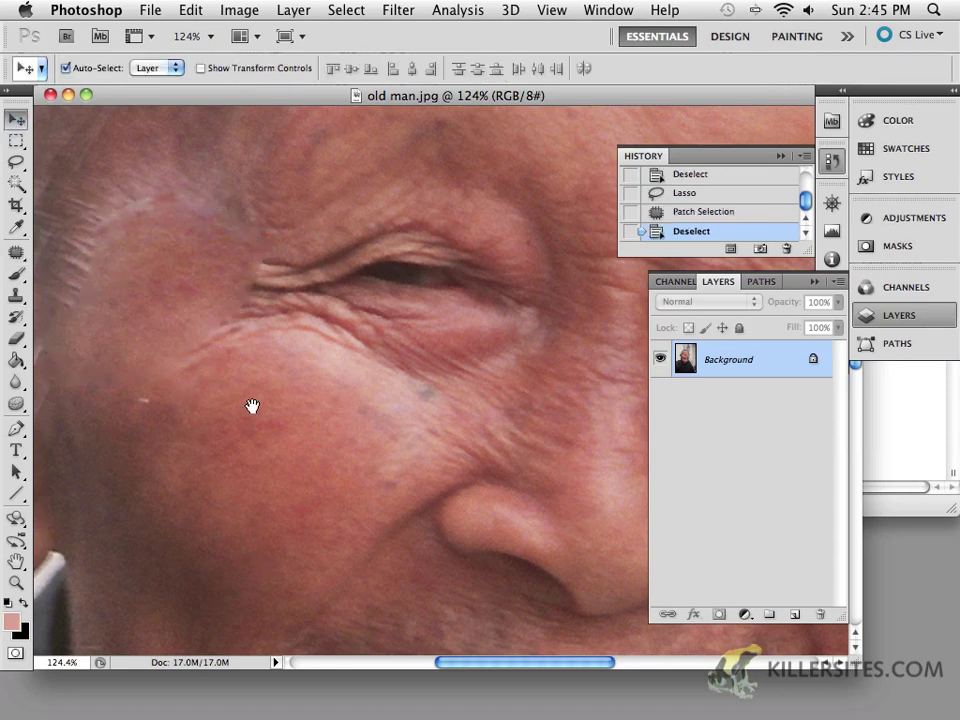
Examine how the patched temple blends with the whole face at 50% zoom
left_click_drag(253, 407, 278, 421)
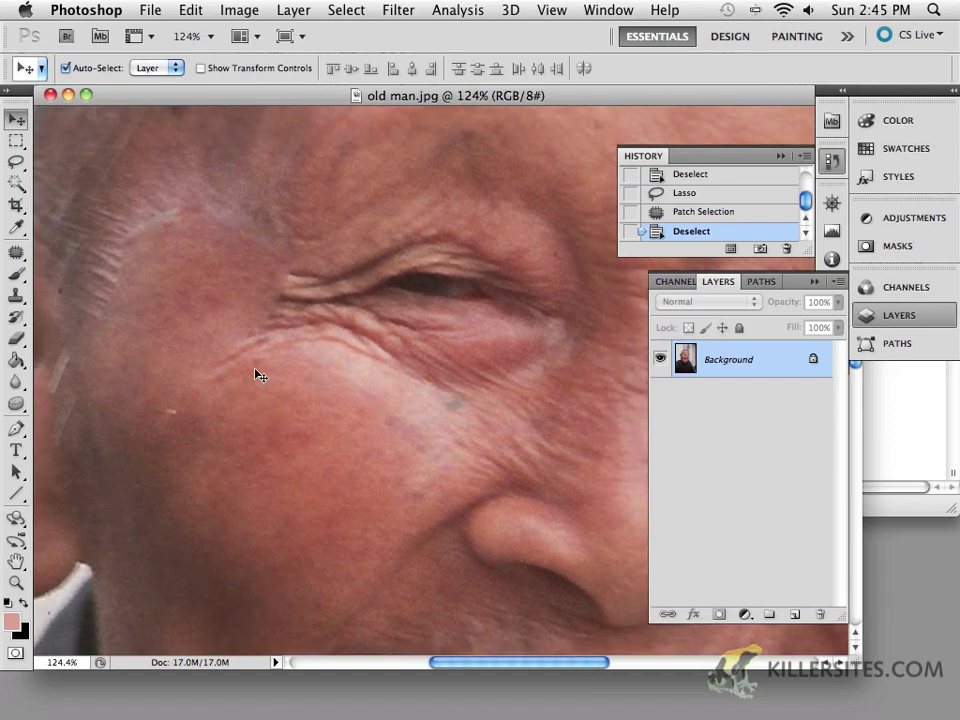
key("super+minus")
key("super+minus")
key("super+minus")
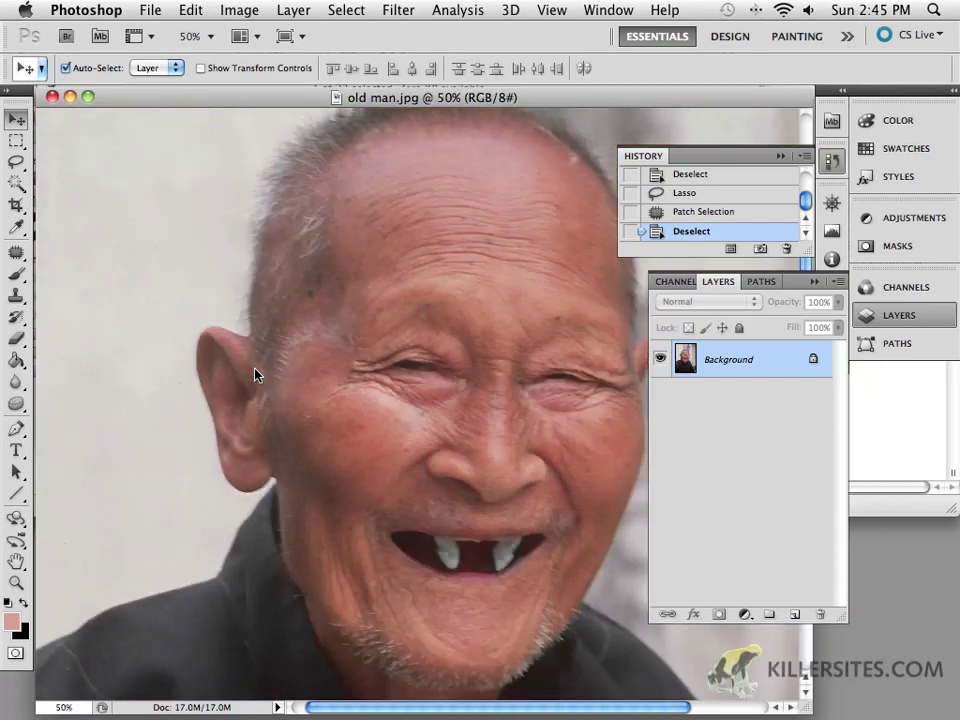
left_click_drag(357, 430, 180, 364)
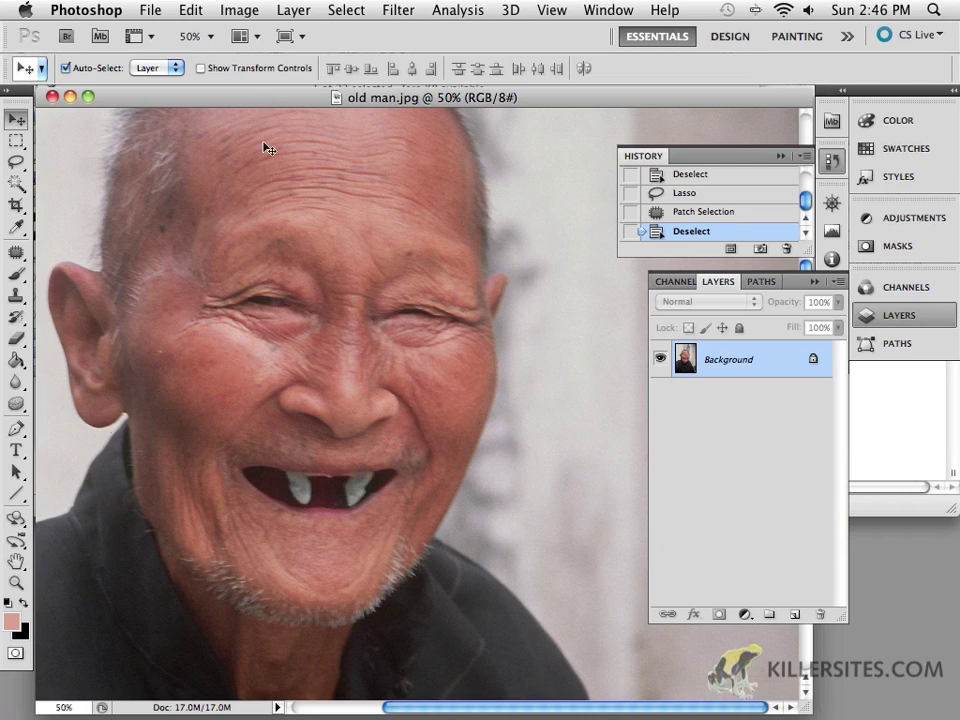
right_click(320, 294)
left_click(279, 261)
left_click_drag(279, 261, 195, 393)
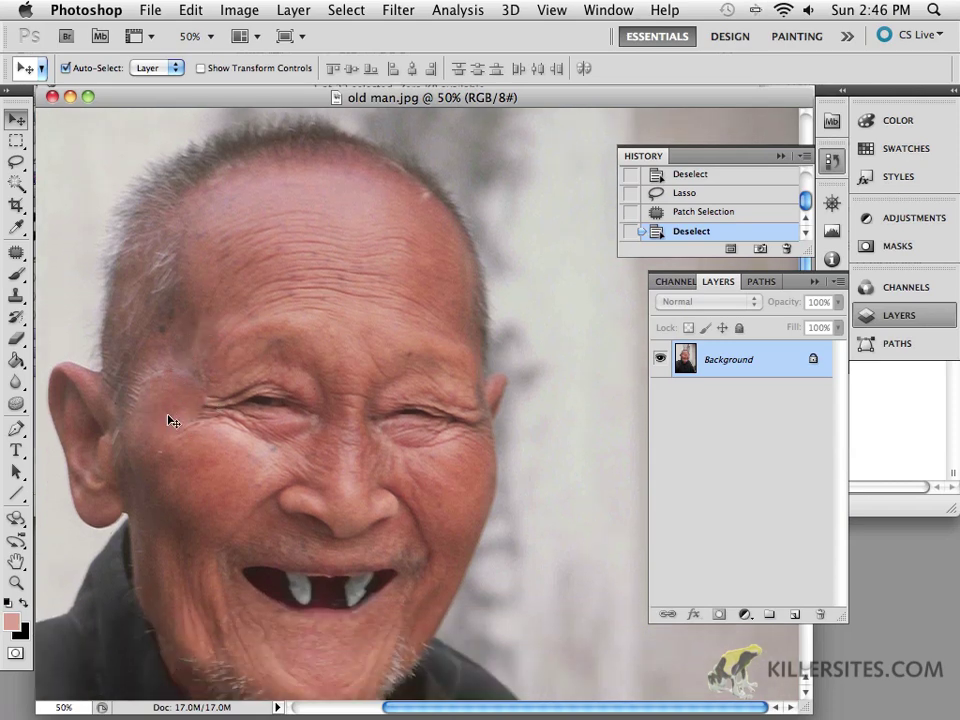
Undo the crow's-feet patch at the temple and clear the selection
key("super+z")
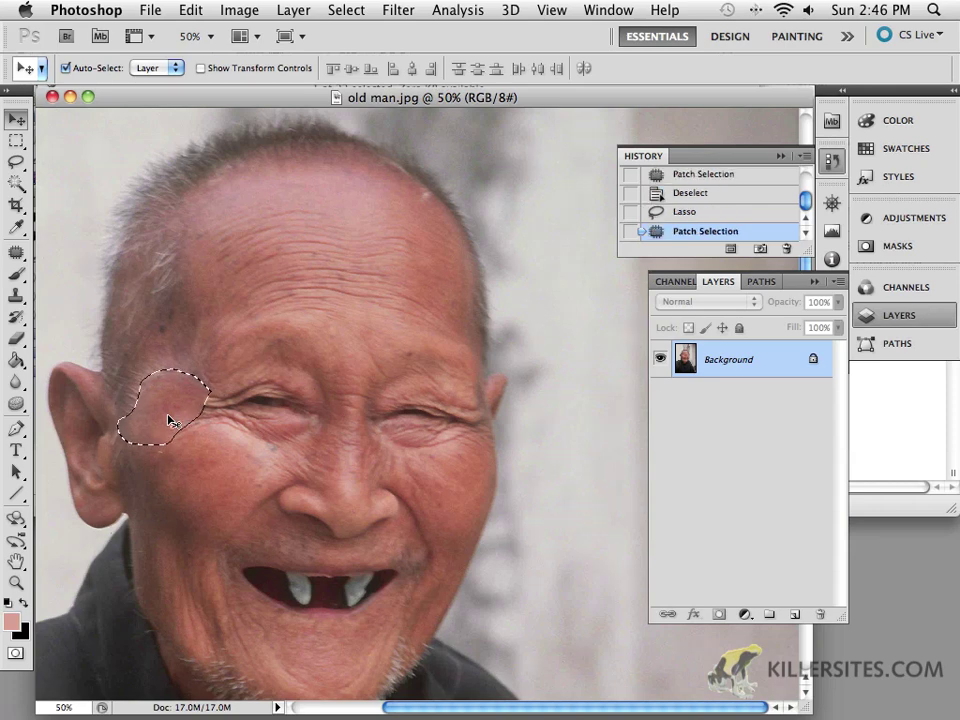
key("super+z")
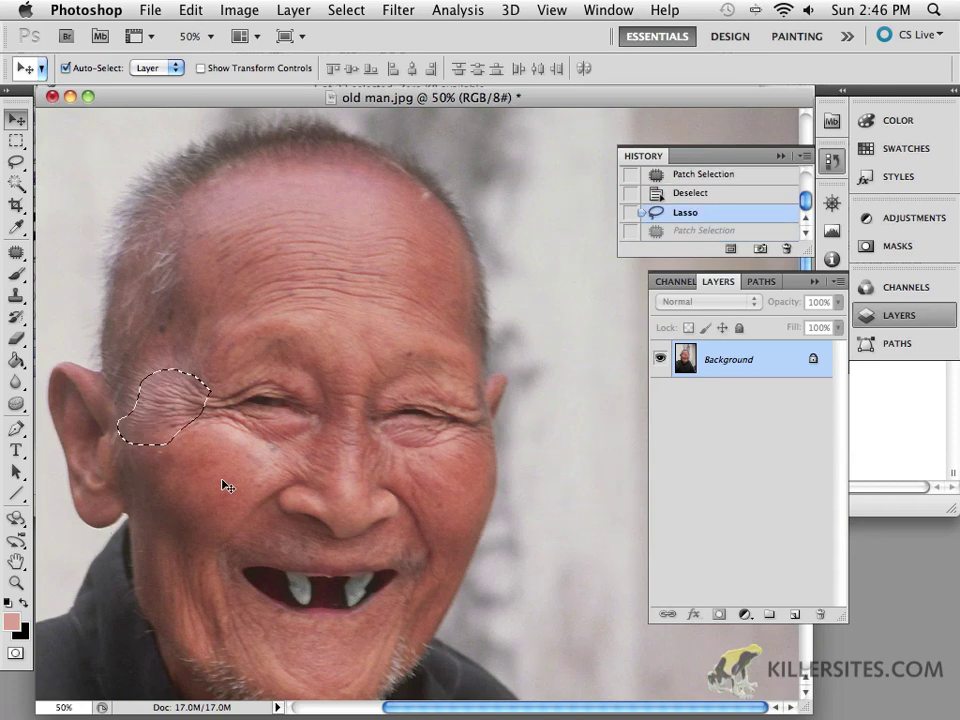
key("super+d")
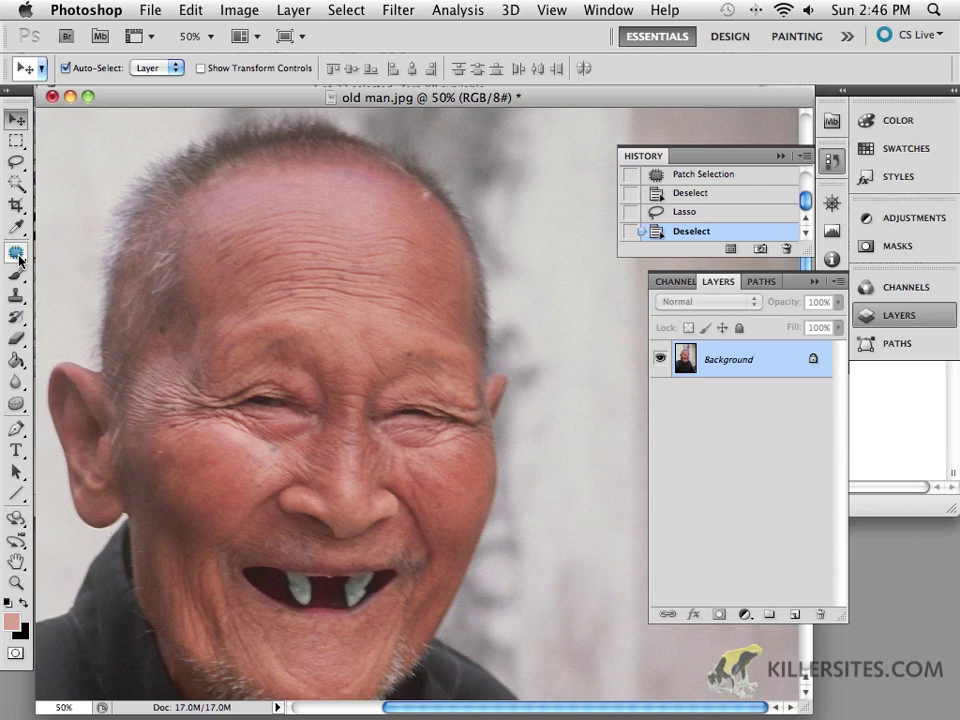
Switch to the Healing Brush Tool
mouse_move(19, 259)
left_mouse_down()
mouse_move(58, 251)
mouse_move(78, 256)
mouse_move(82, 272)
mouse_move(96, 270)
left_mouse_up()
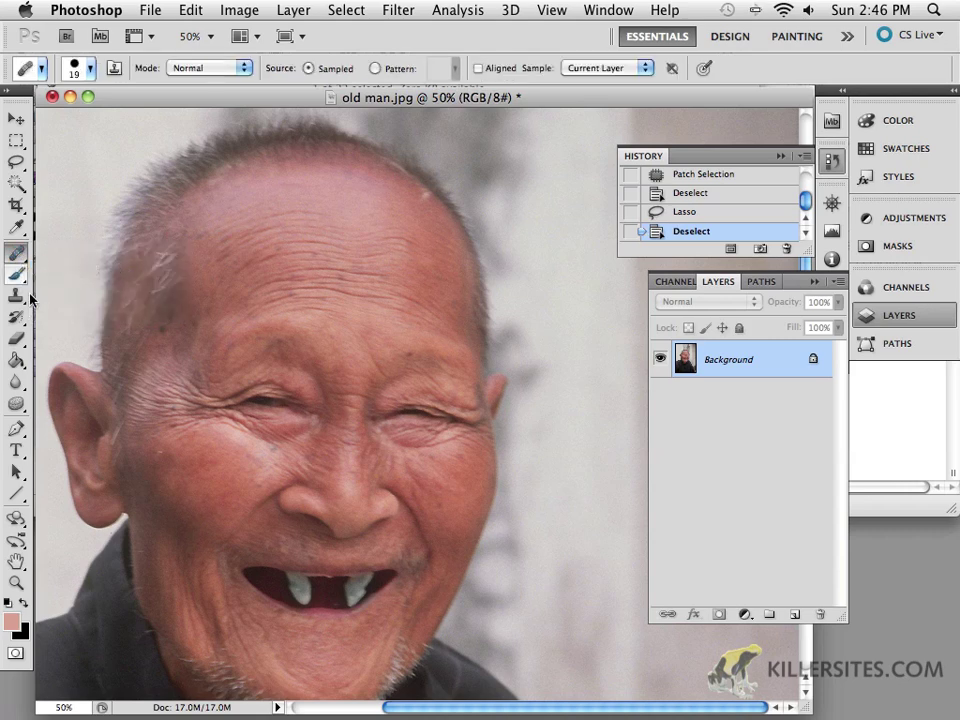